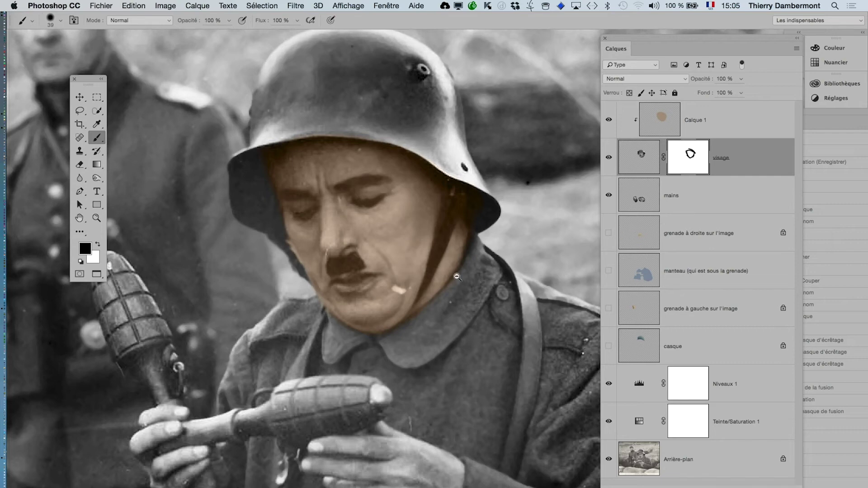
Zoom out to frame both soldiers and hide the coat's blue colouring.
key(ctrl+minus)
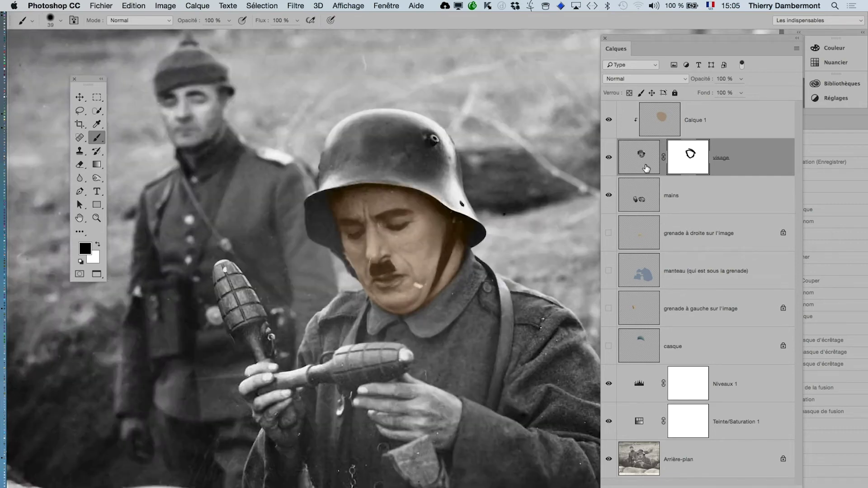
mouse_move(489, 171)
mouse_down()
mouse_move(431, 141)
mouse_move(446, 143)
mouse_up()
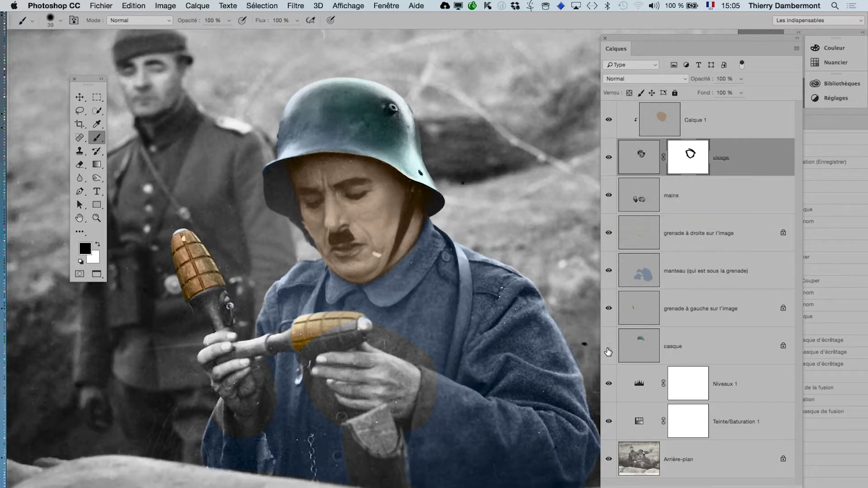
click(609, 271)
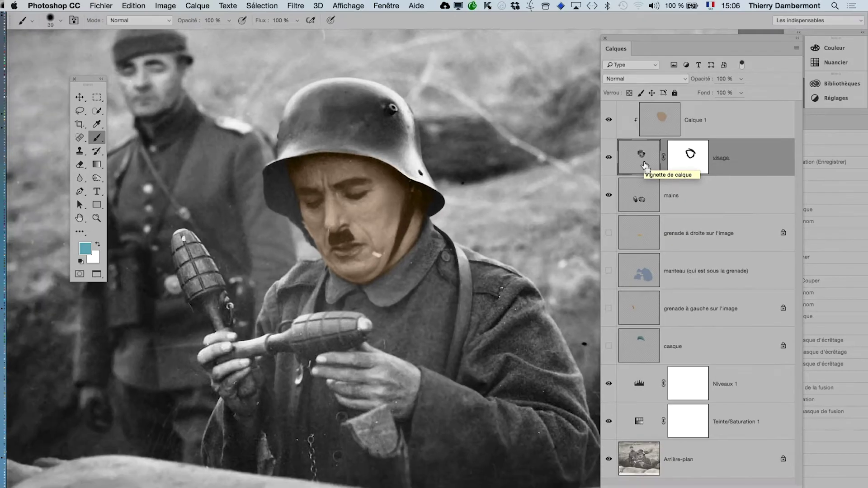
Add a Courbes 1 curves adjustment layer and move its properties over the photo.
click(197, 6)
mouse_move(246, 135)
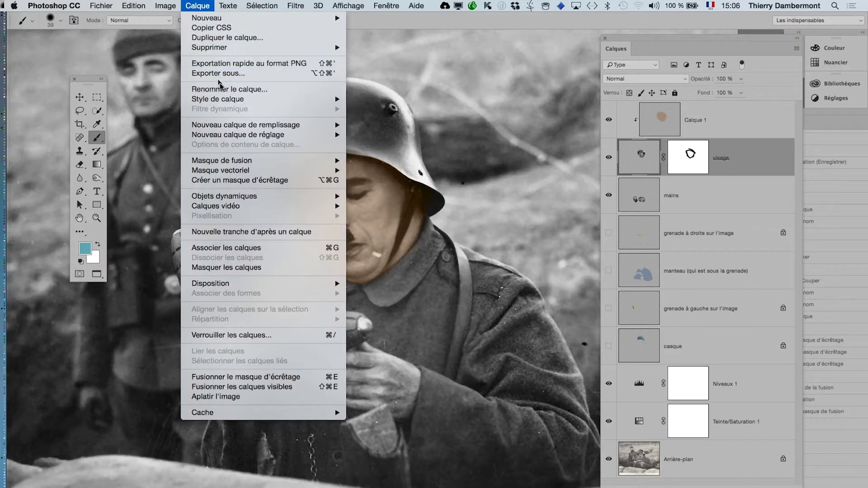
click(397, 155)
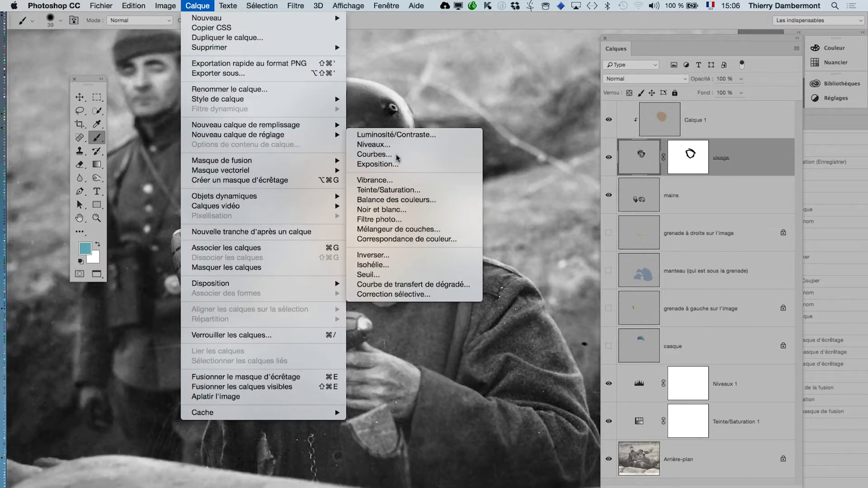
click(540, 247)
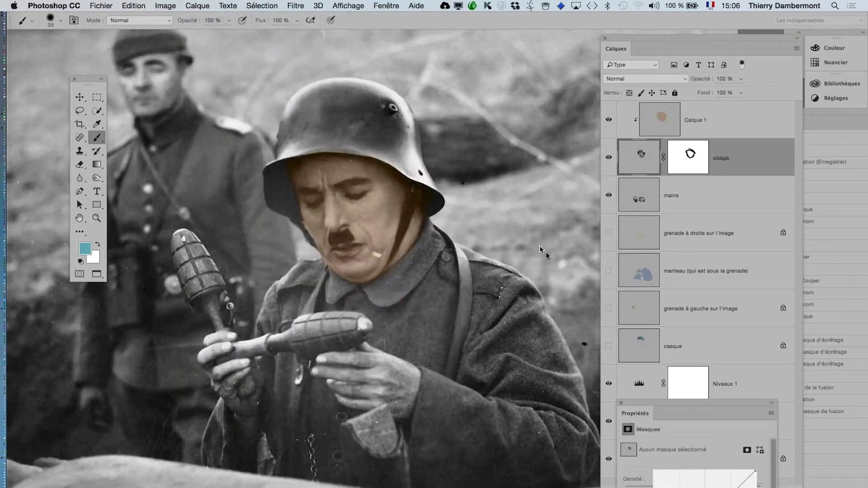
drag(646, 326, 439, 306)
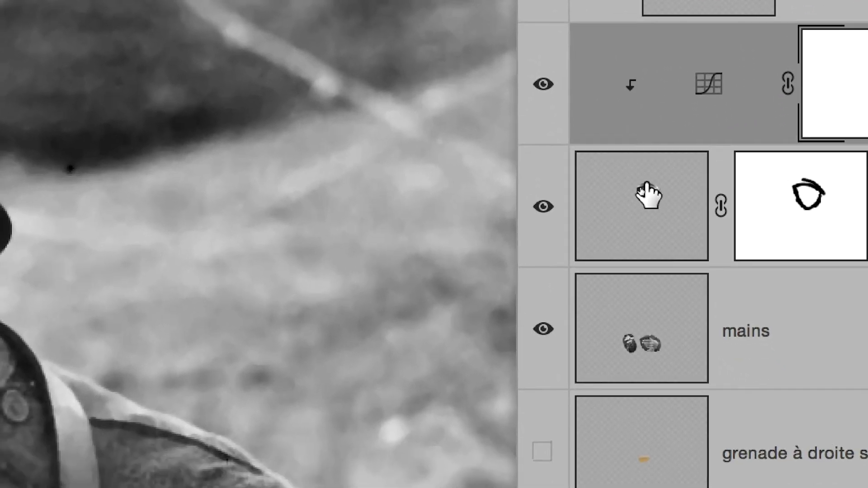
Place the curve panel beside the layers; add and adjust points brightening the face.
drag(646, 192, 647, 195)
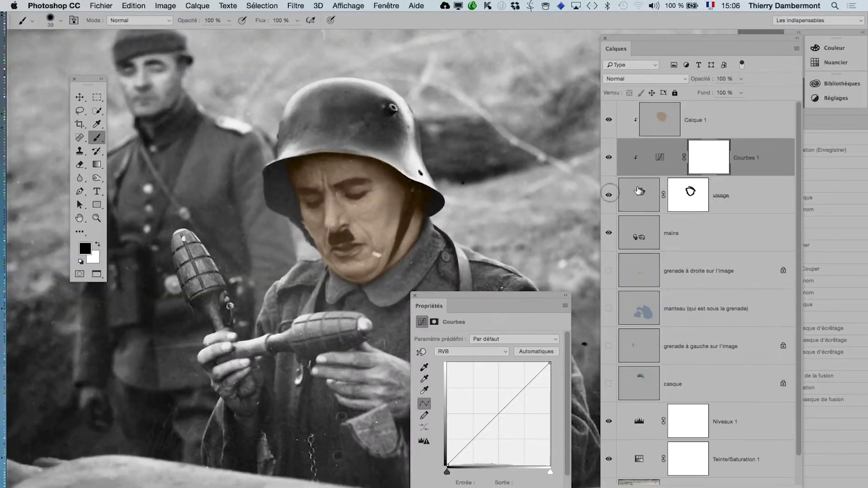
drag(425, 299, 487, 117)
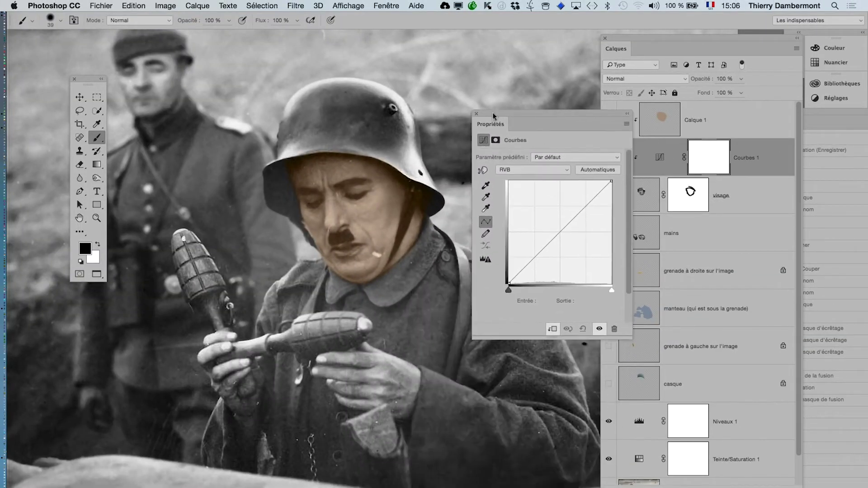
click(546, 243)
drag(576, 215, 576, 200)
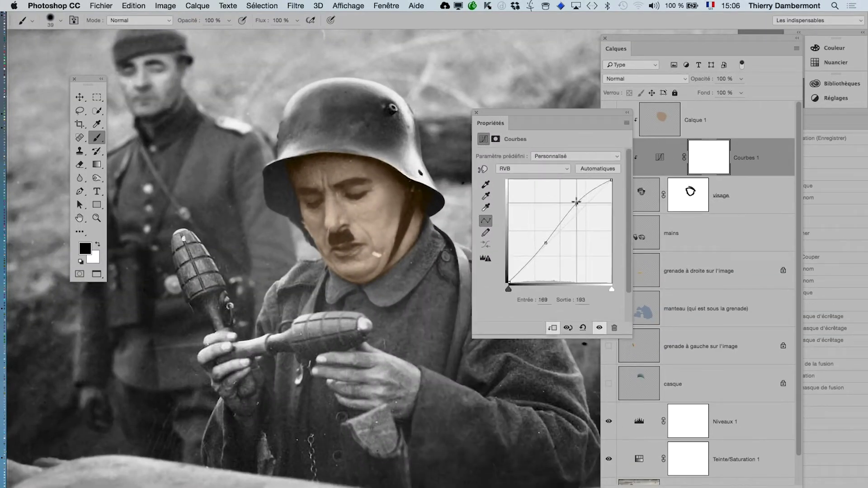
drag(547, 240, 549, 248)
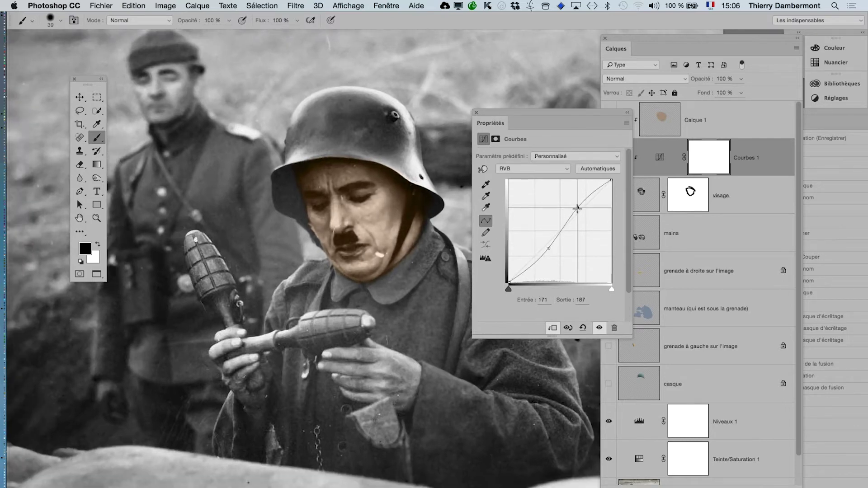
drag(575, 203, 579, 202)
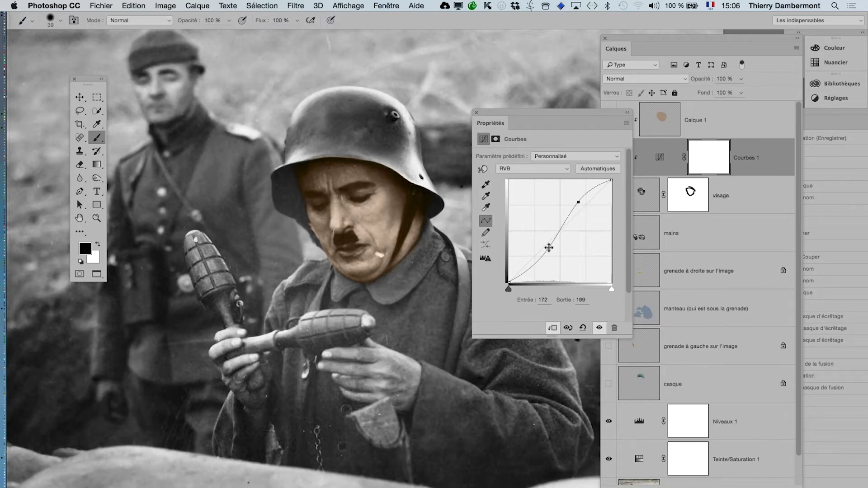
drag(549, 248, 550, 251)
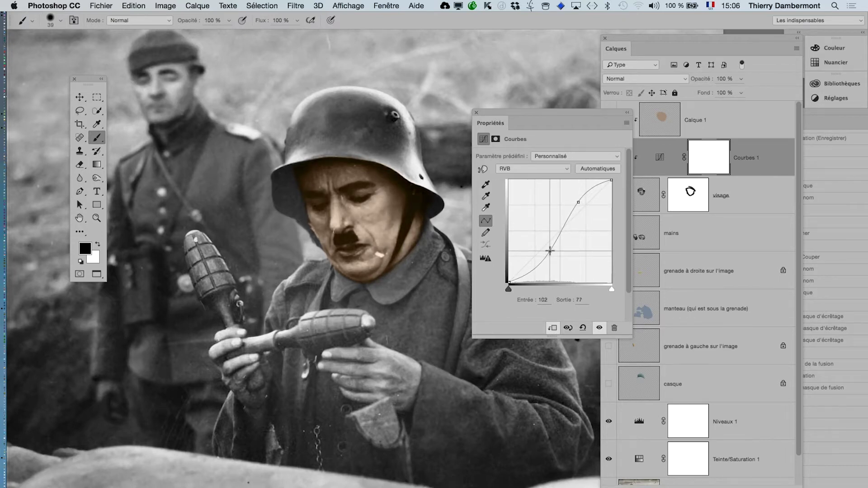
Add further low and high points to finish the S-curve, then move the panel off the face.
scroll(390, 281, down, 3)
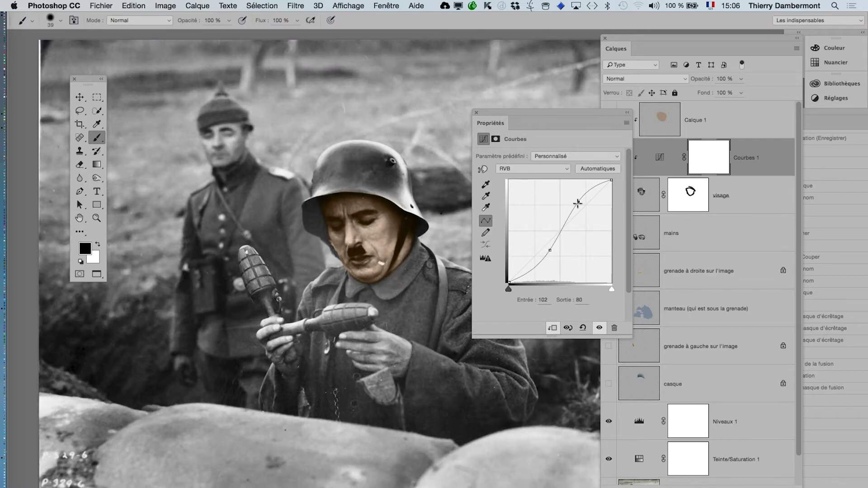
drag(578, 204, 578, 205)
click(533, 262)
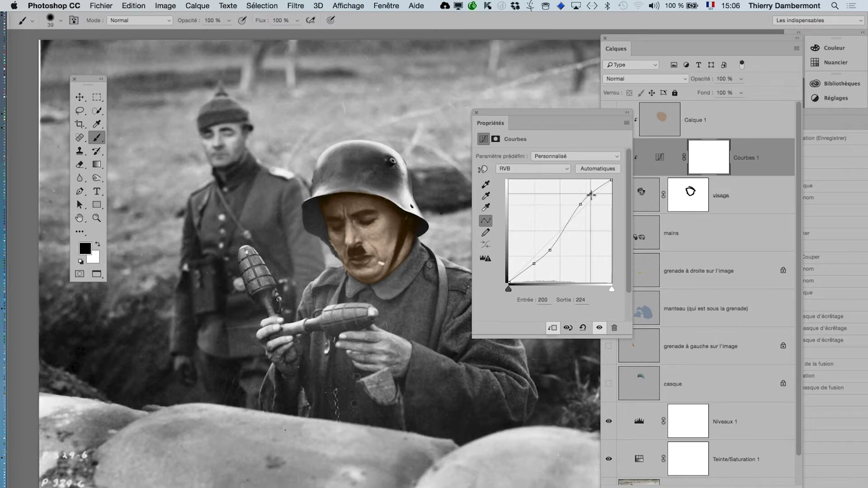
drag(589, 193, 579, 213)
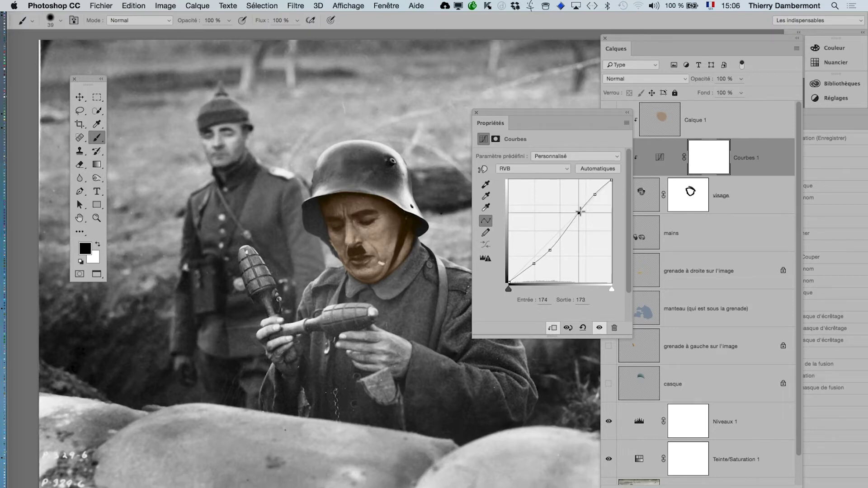
drag(544, 112, 260, 347)
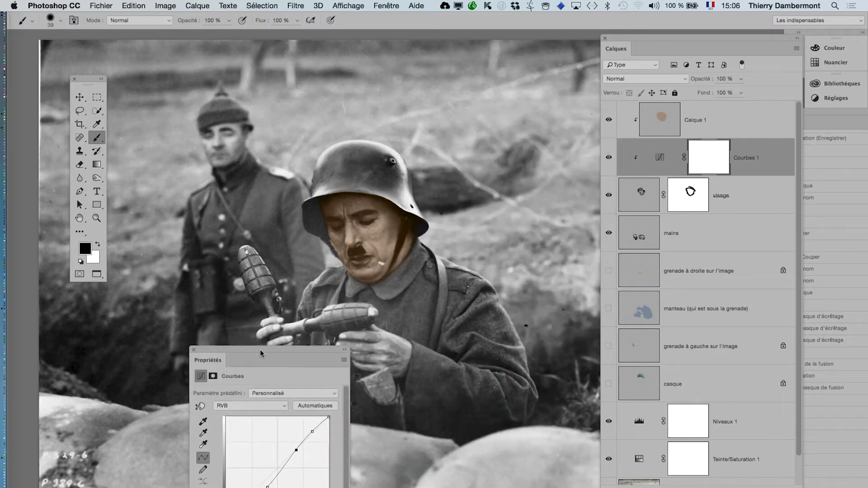
click(387, 253)
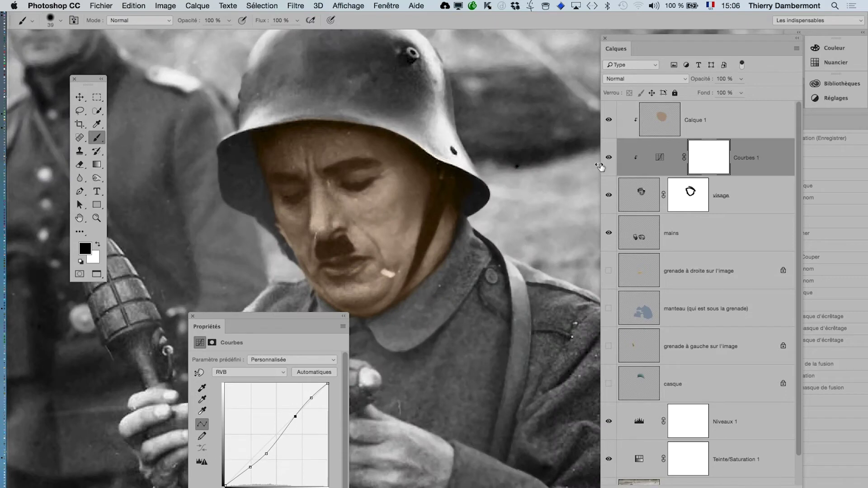
click(609, 159)
click(609, 158)
click(609, 158)
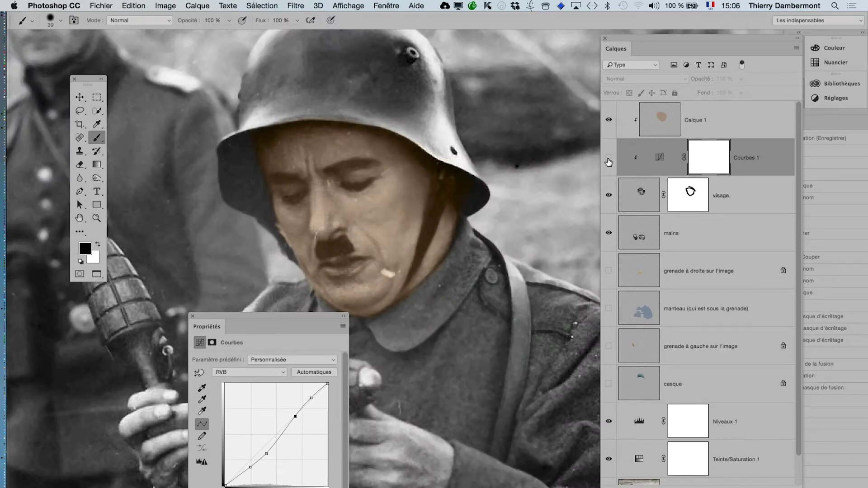
click(609, 159)
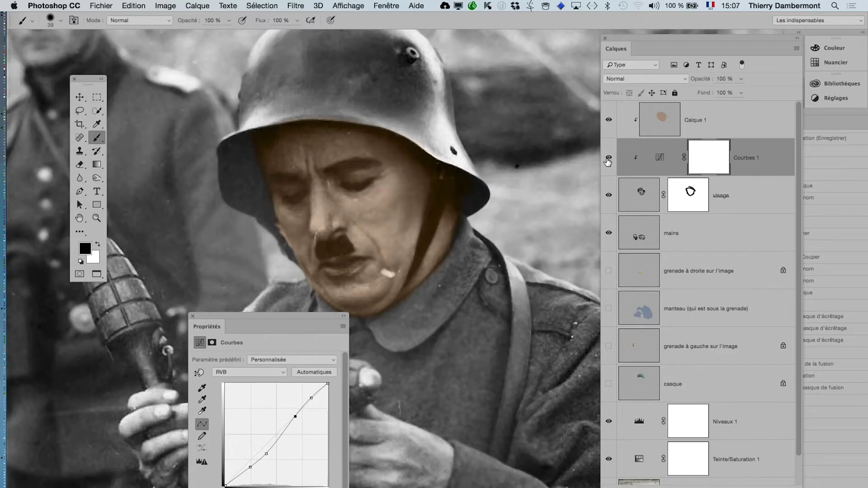
click(609, 158)
click(667, 127)
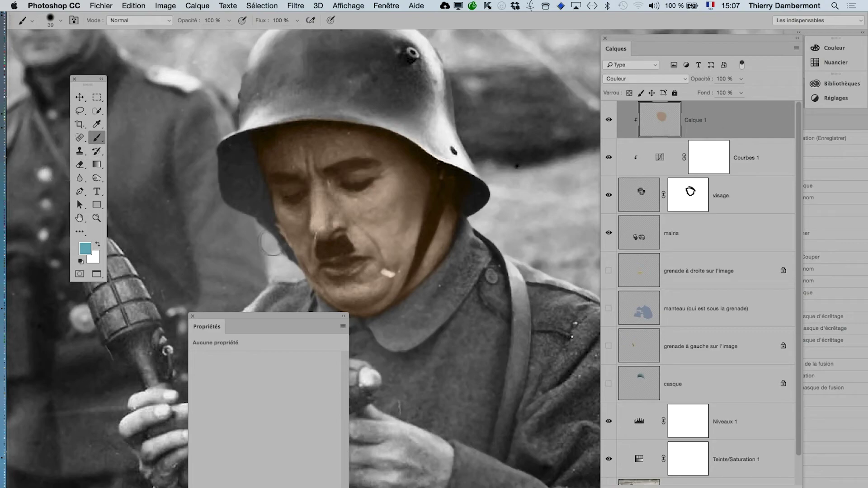
Enlarge the brush and set the foreground colour to an off-white highlight tone.
drag(290, 233, 326, 232)
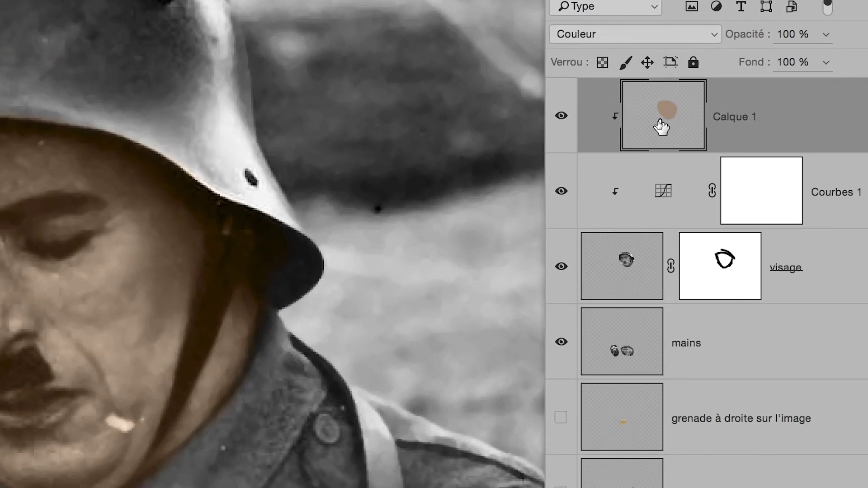
drag(652, 111, 657, 121)
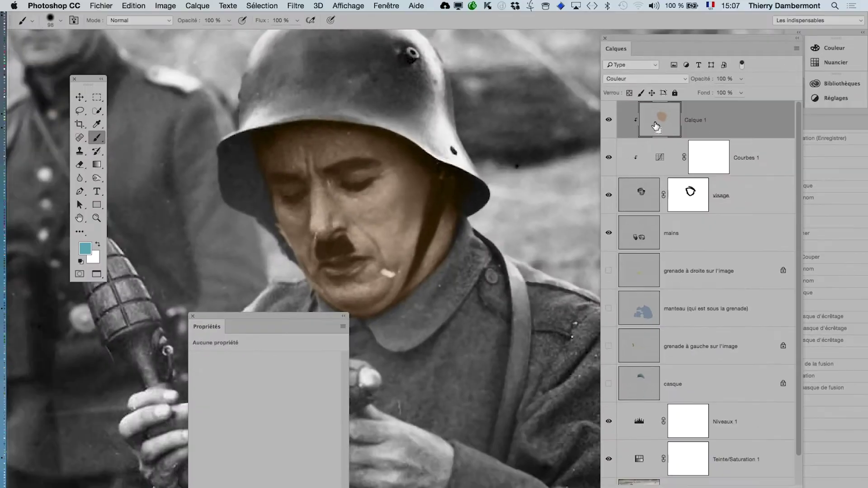
click(86, 248)
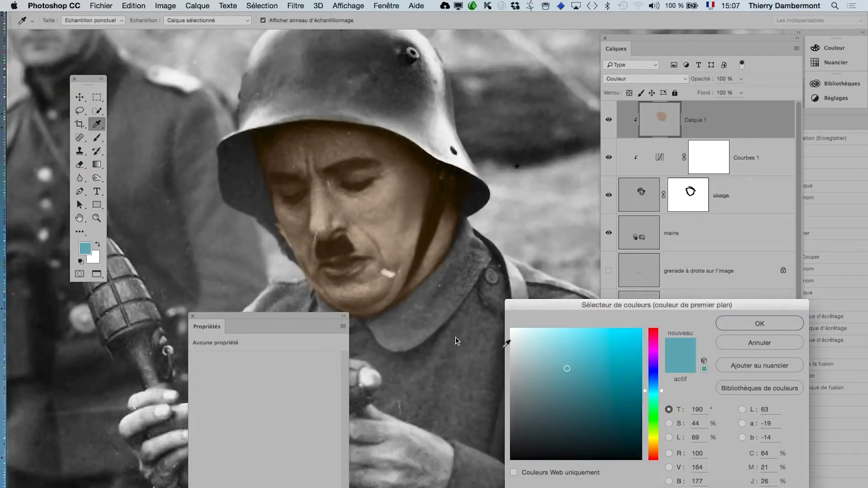
drag(656, 441, 654, 413)
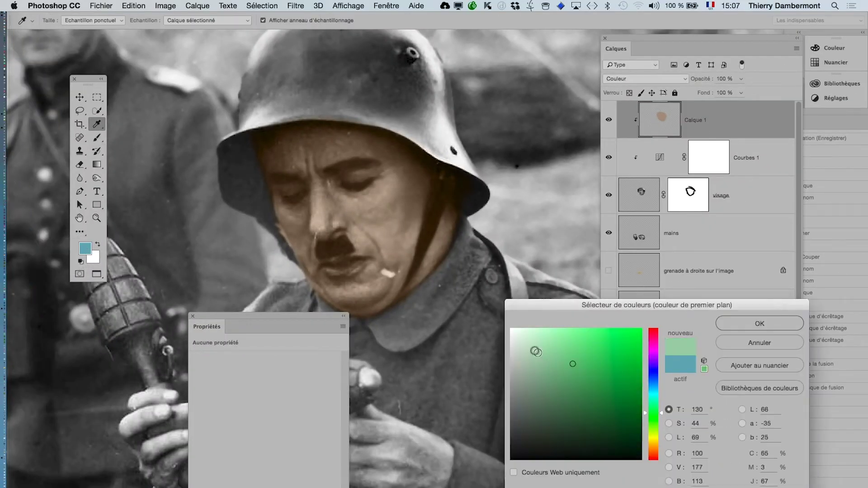
drag(536, 351, 520, 342)
click(511, 329)
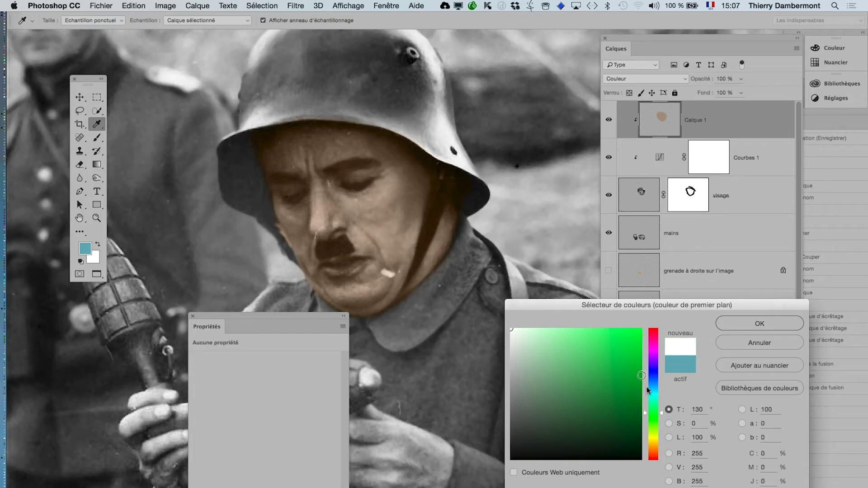
click(654, 443)
drag(533, 354, 520, 341)
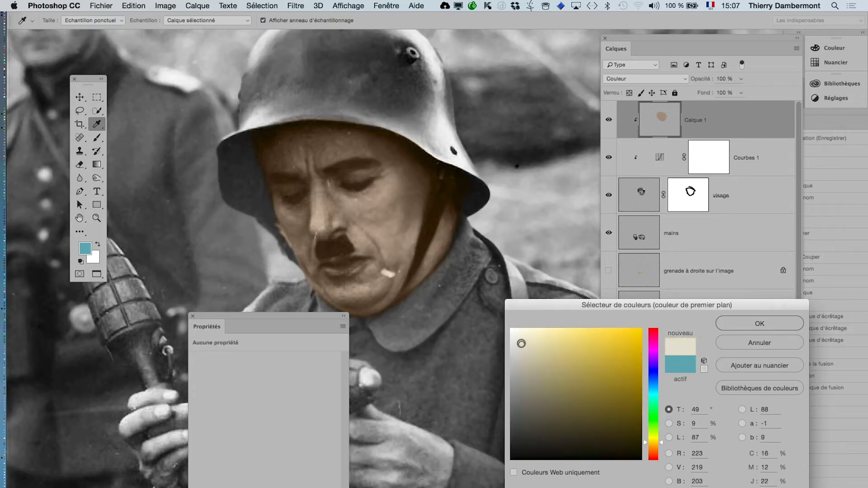
click(729, 322)
key(b)
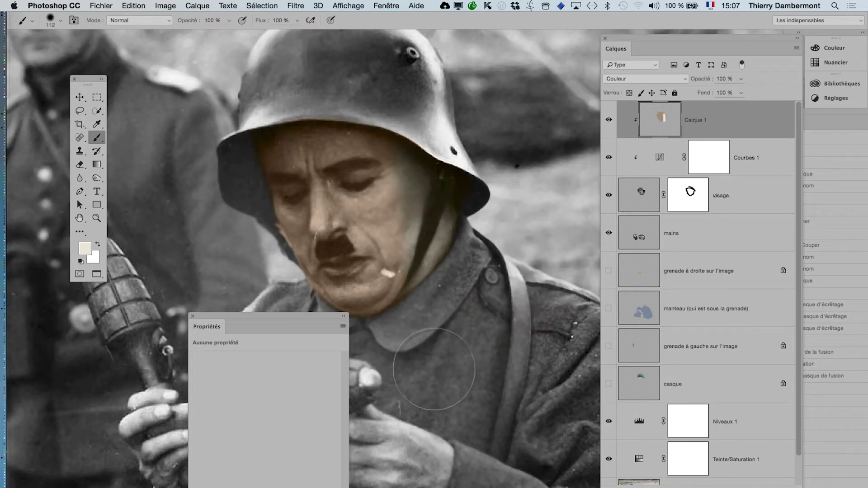
Try a pale yellow skin tone on the forehead, then undo that stroke.
click(85, 249)
click(590, 399)
click(550, 340)
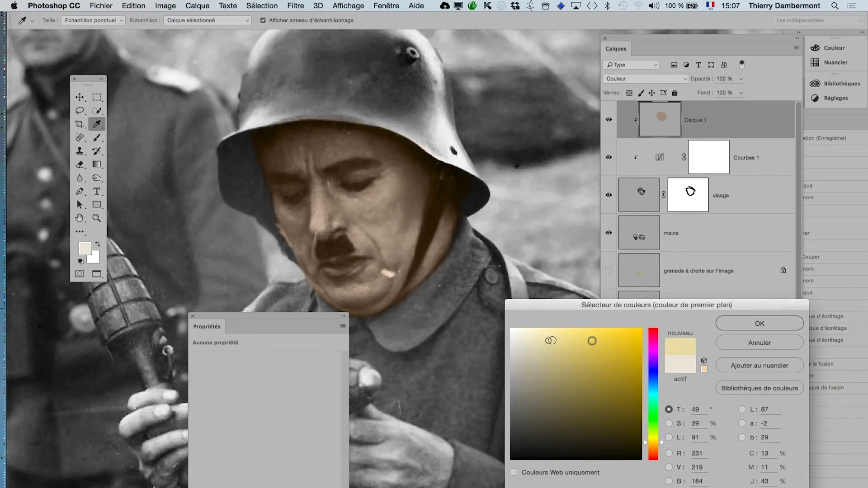
click(742, 325)
drag(308, 149, 247, 164)
key(super+z)
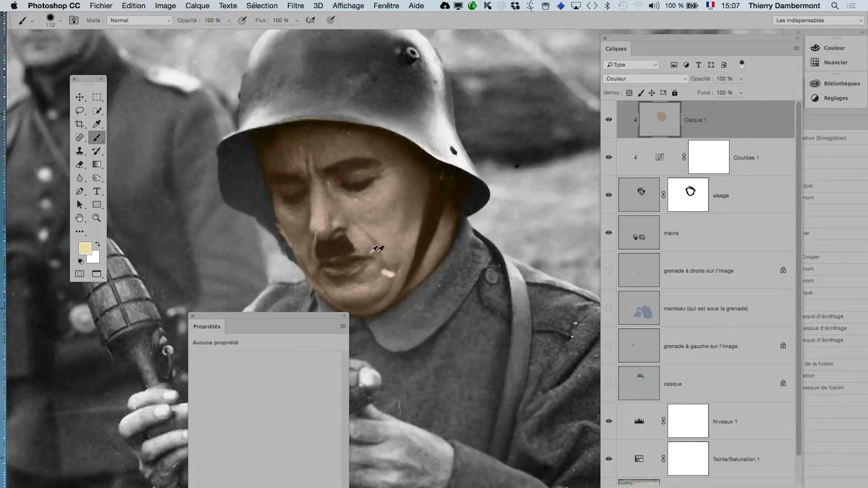
scroll(382, 254, down, 2)
Paint greyish-brown skin tone on the face and cheek, then pick a darker brown shade.
click(90, 251)
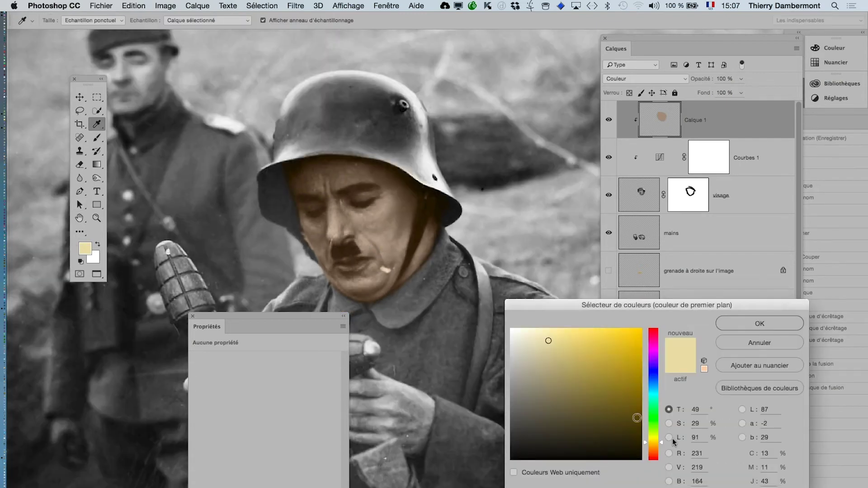
drag(548, 363, 543, 383)
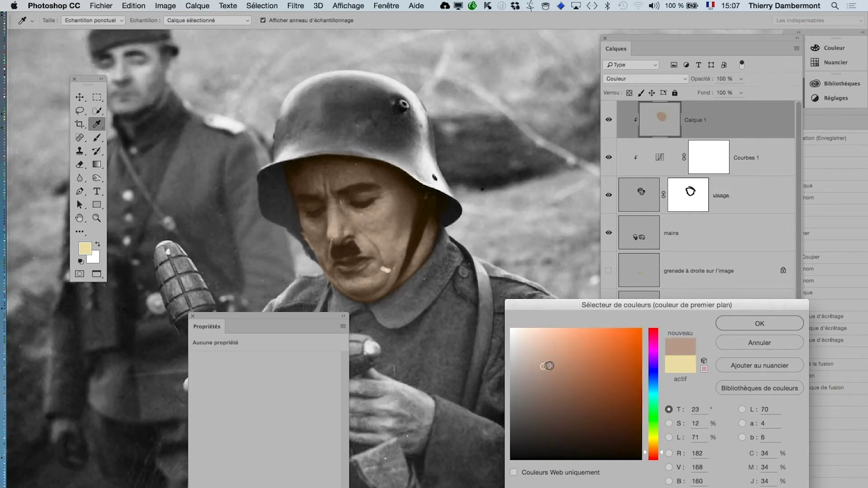
click(751, 325)
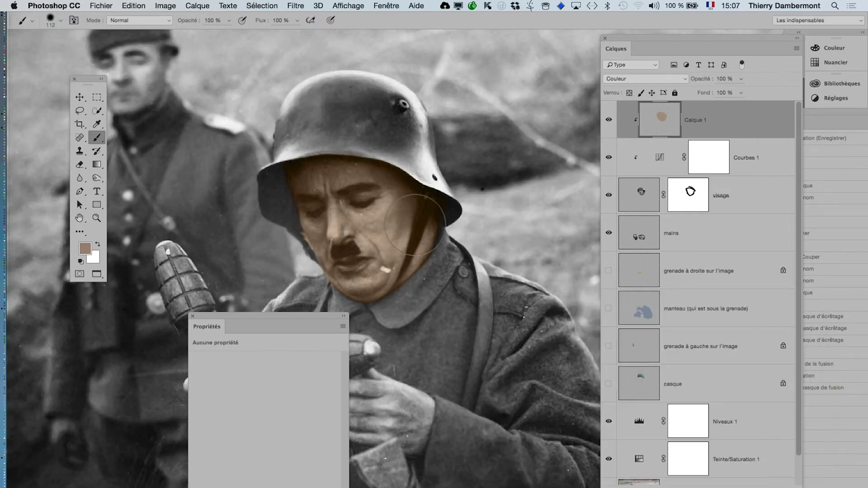
click(402, 306)
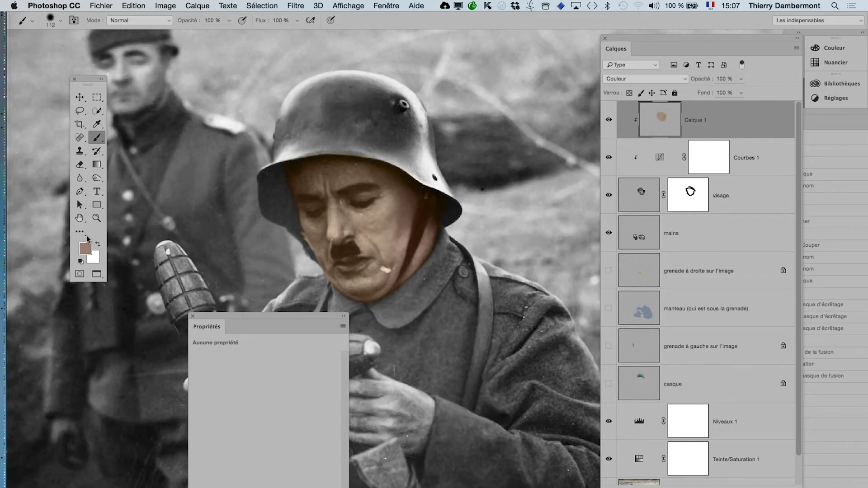
click(299, 252)
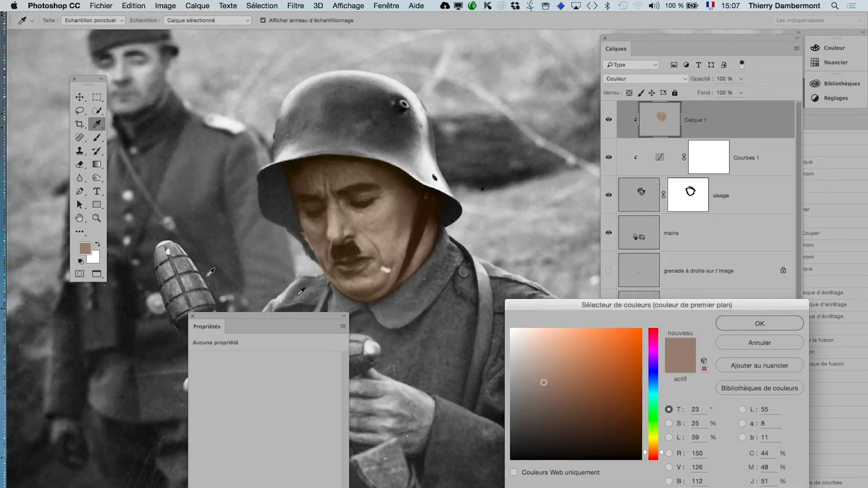
click(85, 249)
click(538, 400)
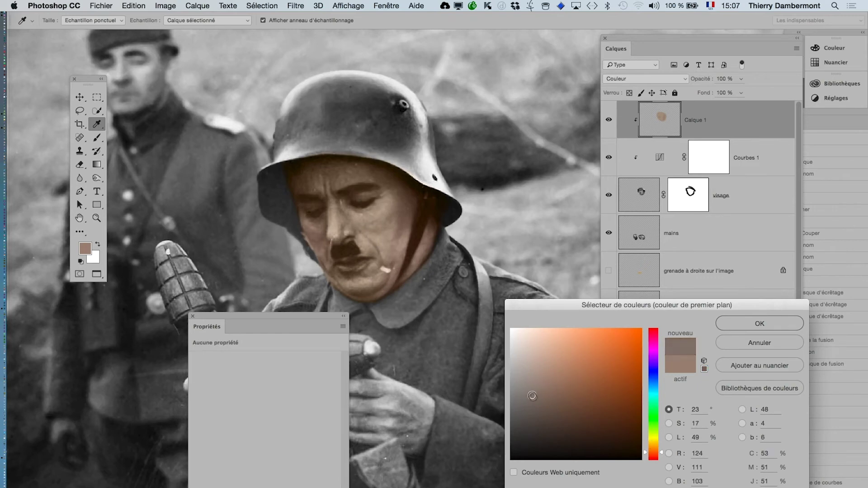
click(767, 322)
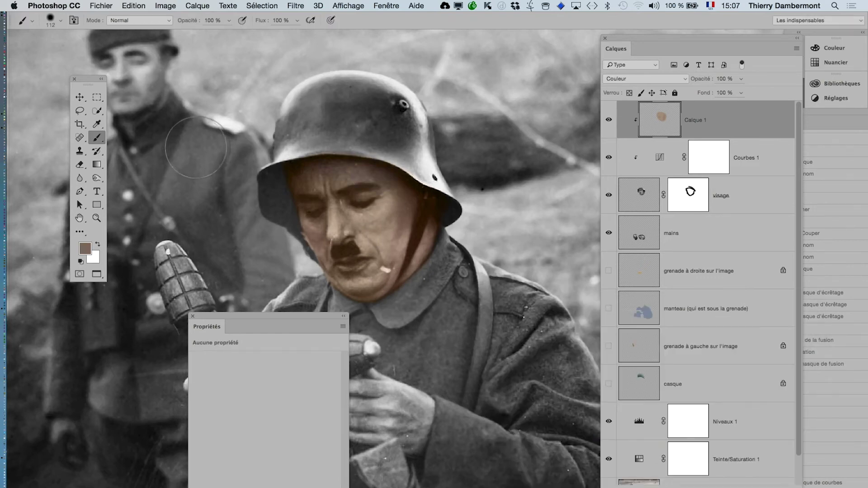
scroll(496, 317, down, 2)
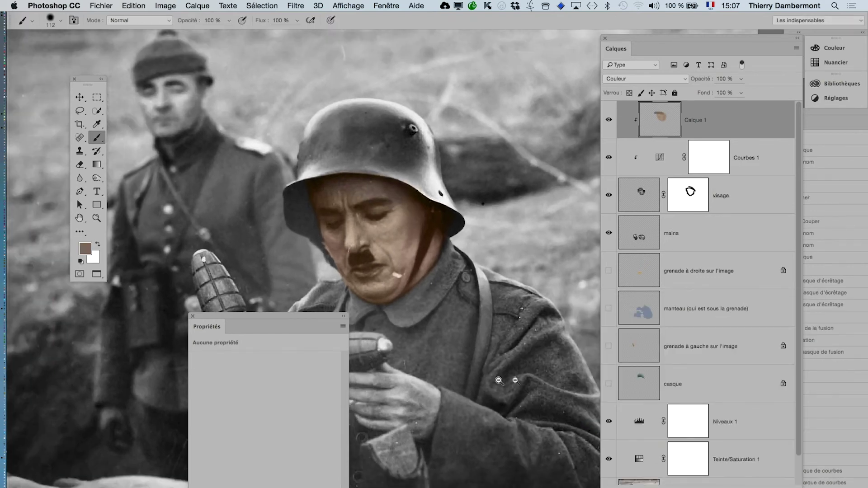
Apply Teinte/Saturation to Calque 1 with hue -5 and saturation -18.
key(super+u)
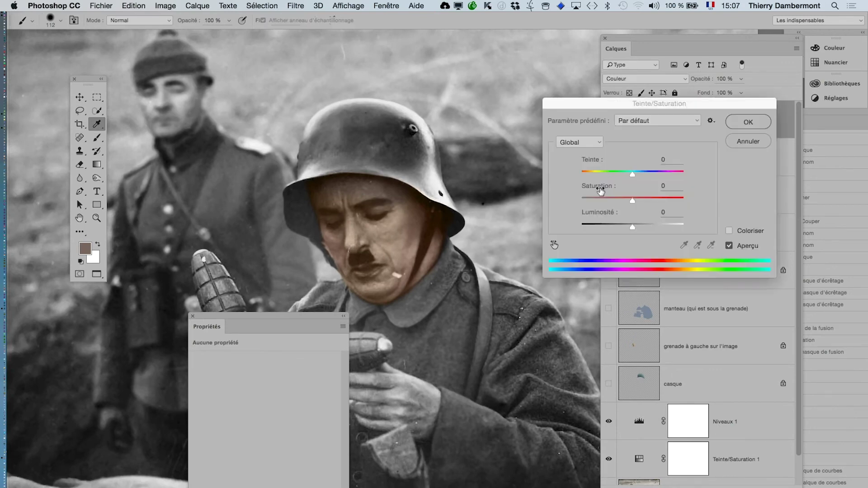
drag(632, 176, 632, 174)
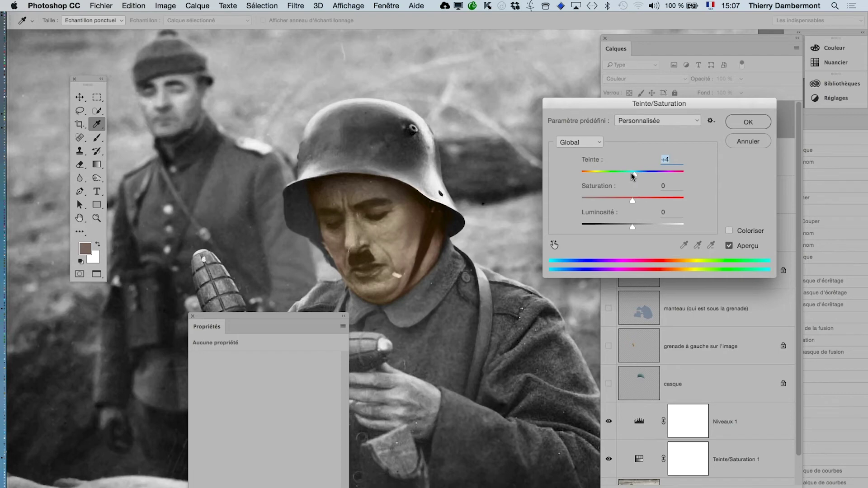
click(625, 199)
drag(620, 199, 623, 199)
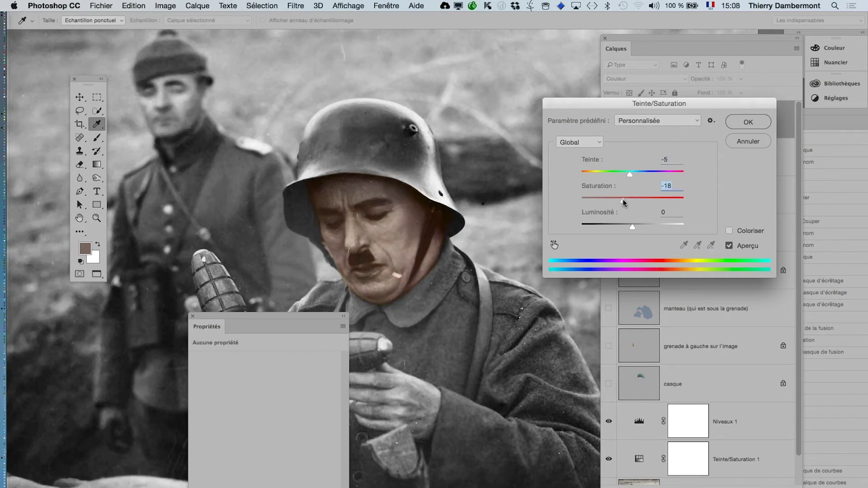
click(738, 122)
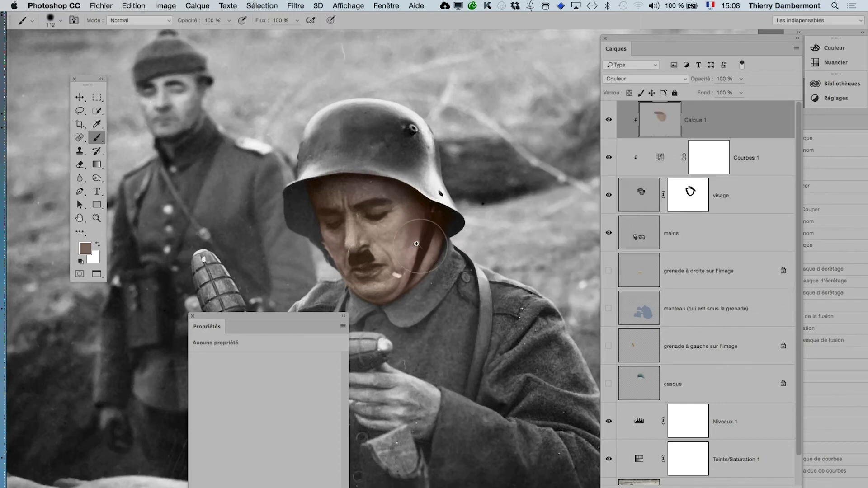
Toggle Courbes 1 to compare, then add a control point near the curve's upper end.
key(super+space)
click(609, 158)
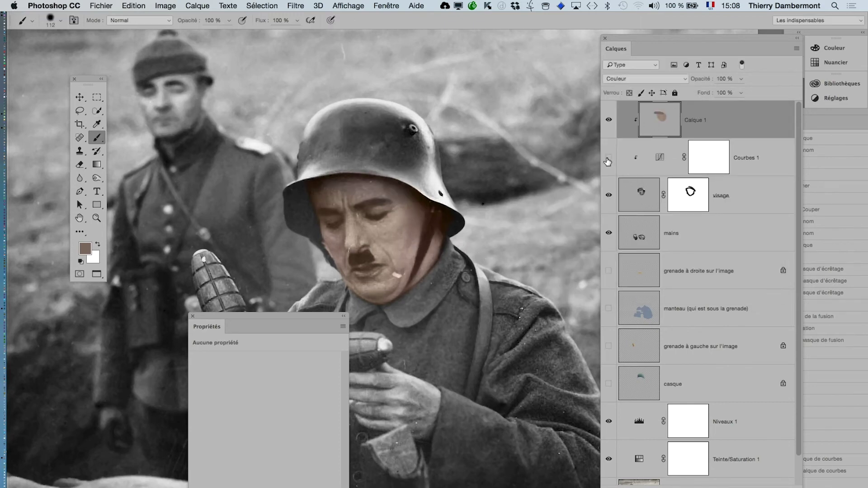
click(609, 158)
click(653, 162)
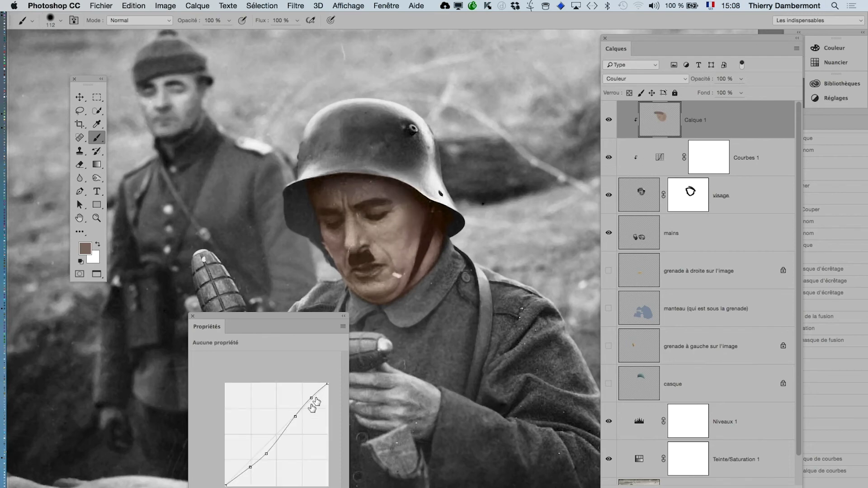
click(294, 415)
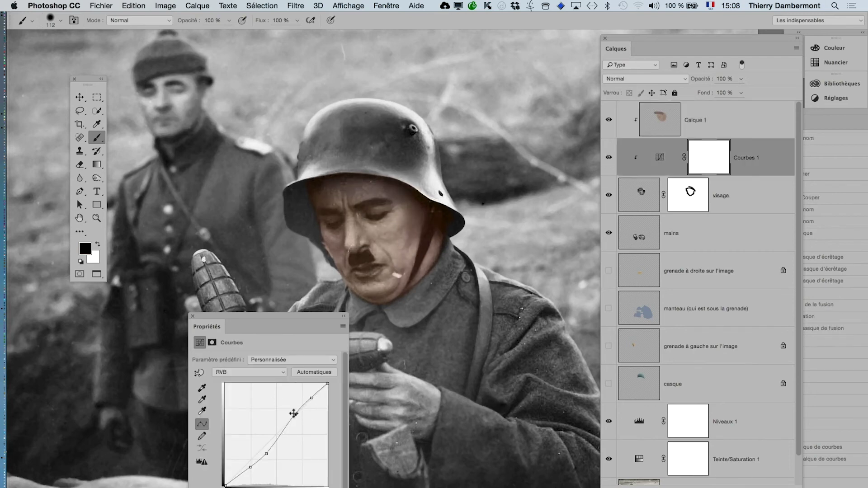
click(192, 317)
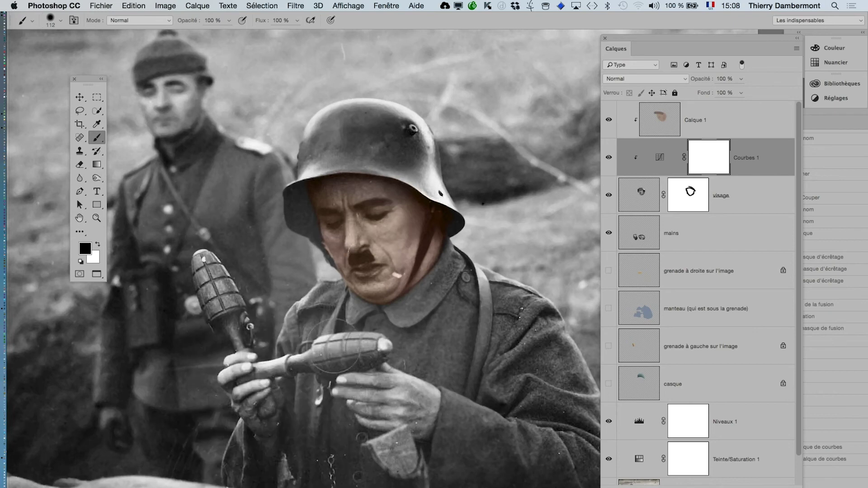
Zoom in on the soldier's hands and make the mains layer active.
key(super+minus)
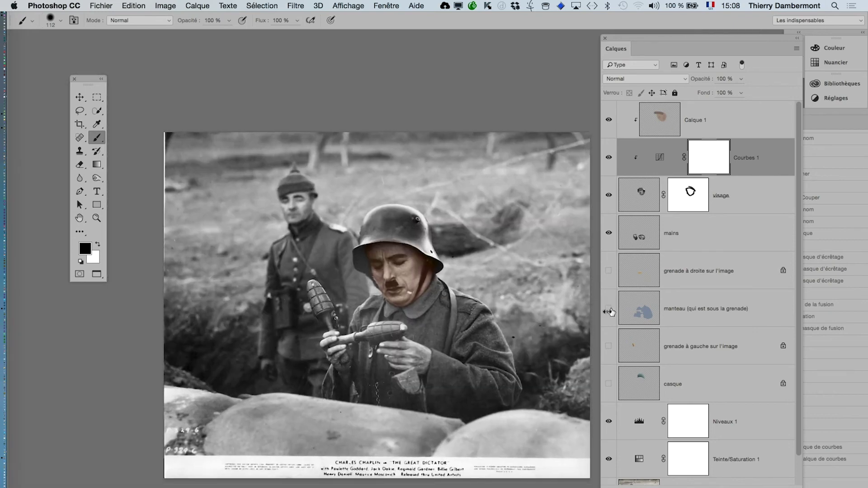
super+click(423, 373)
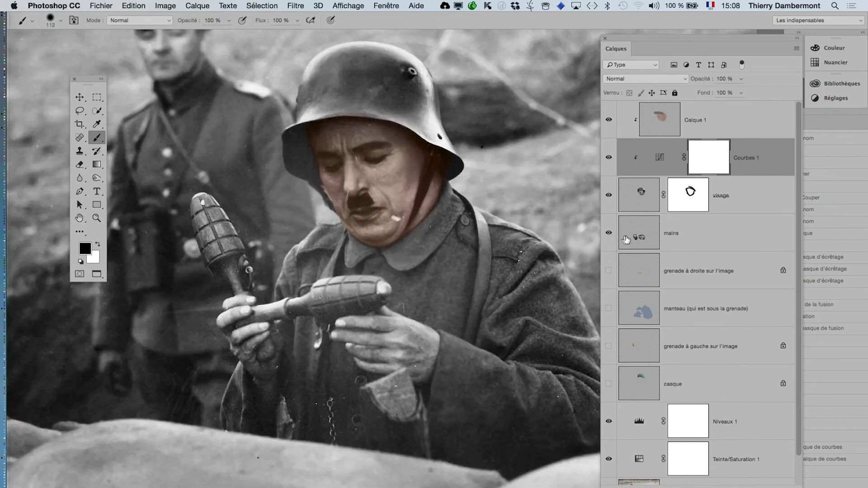
click(648, 240)
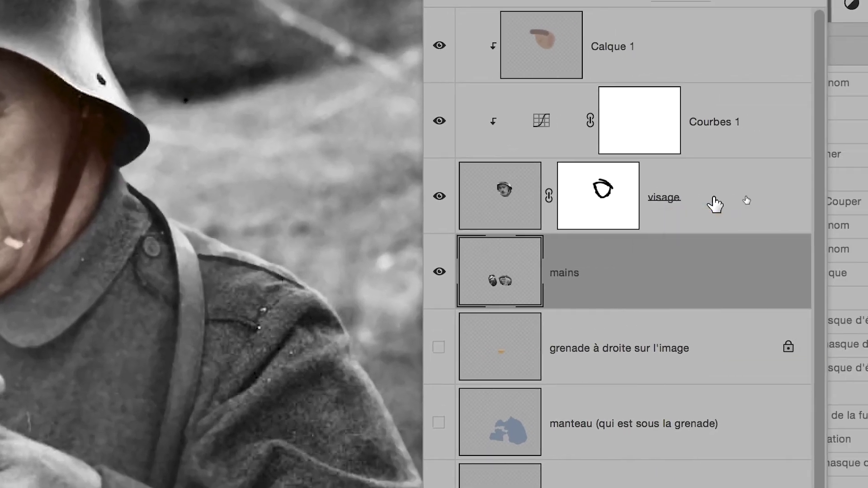
Select visage, Courbes 1 and Calque 1 together and give them a yellow colour label.
click(714, 203)
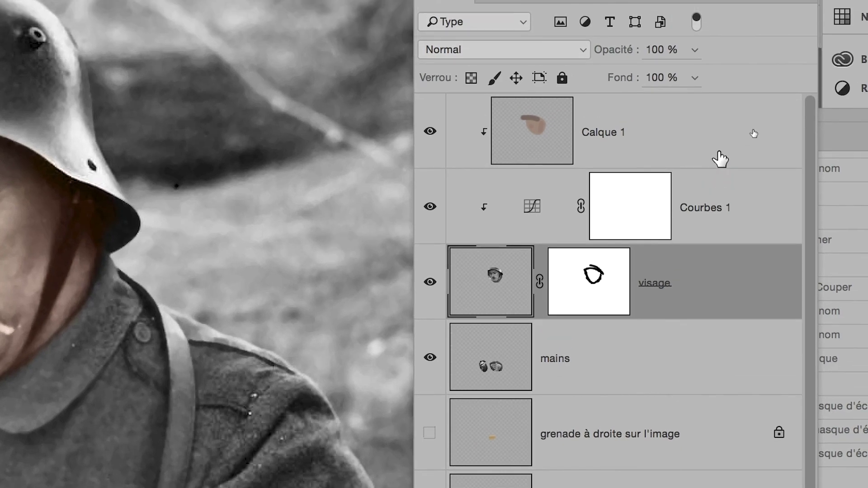
shift+click(720, 159)
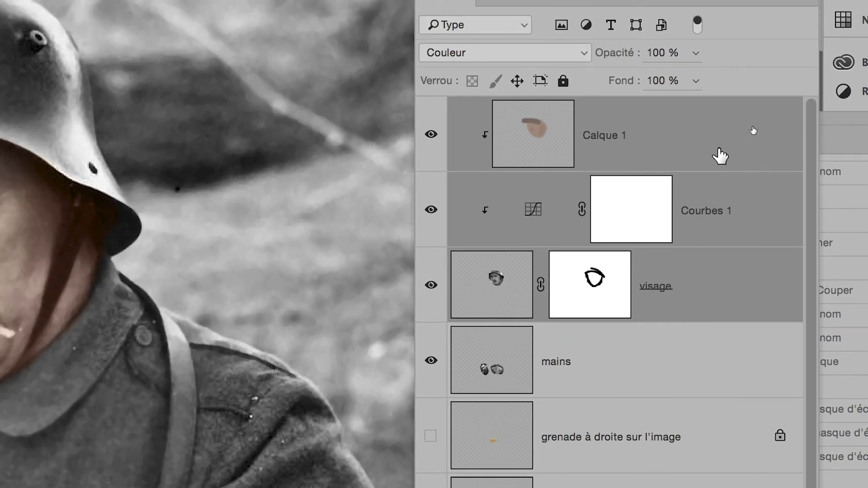
right_click(719, 156)
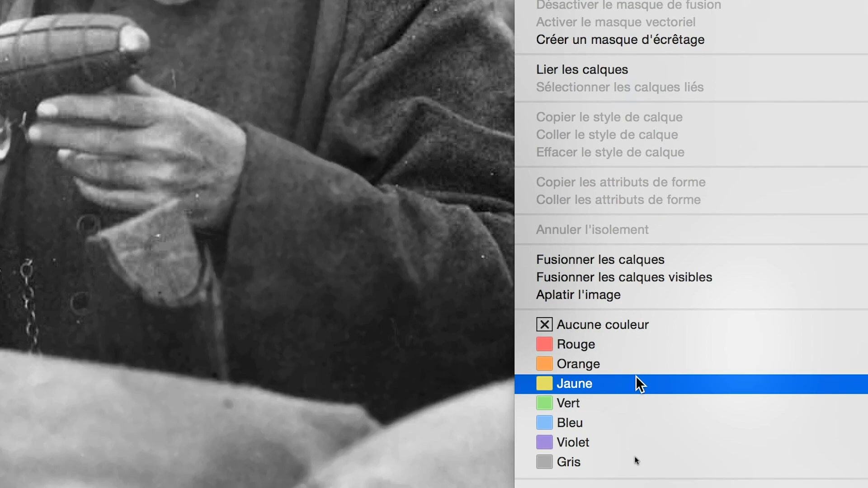
click(637, 382)
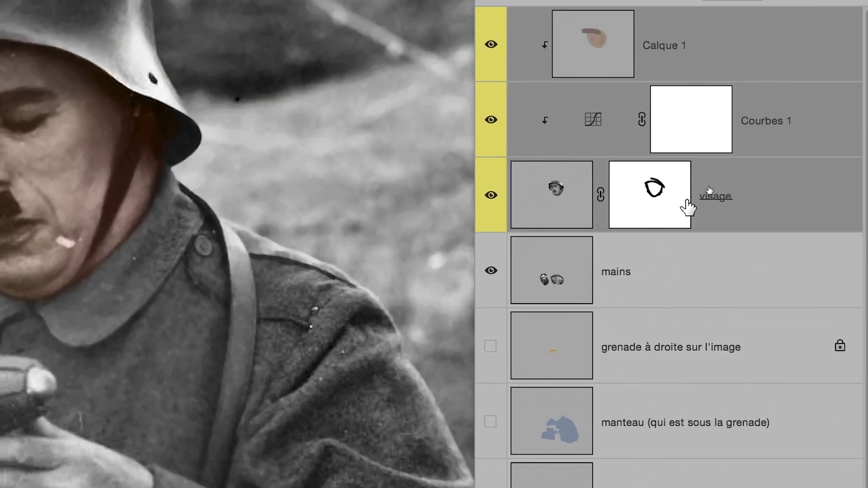